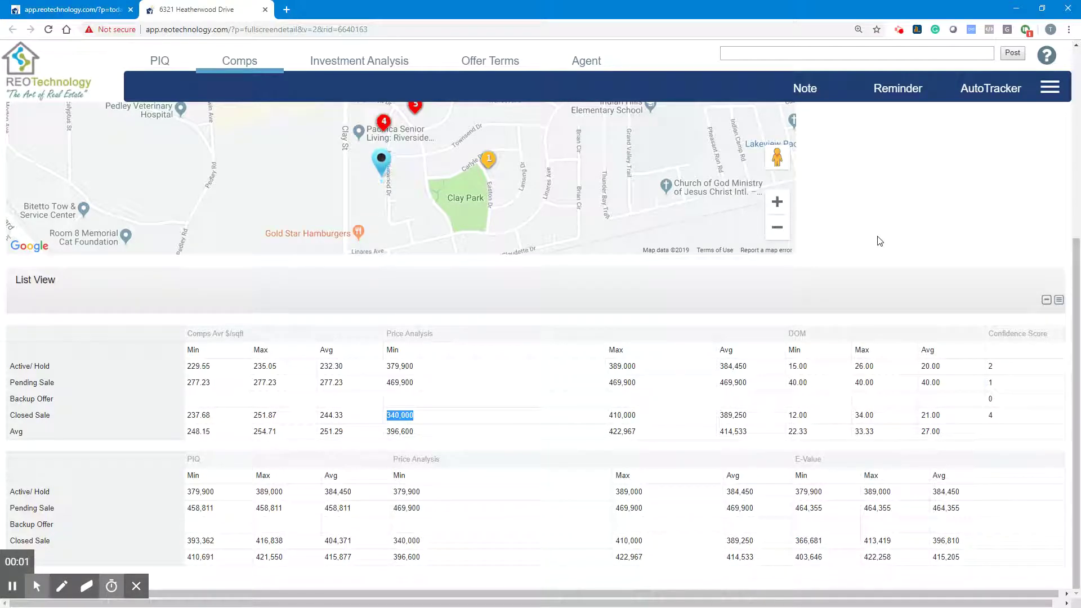
Expand the List View panel to show the comparable listings table with condition and status filters
scroll(878, 239, "up", 5)
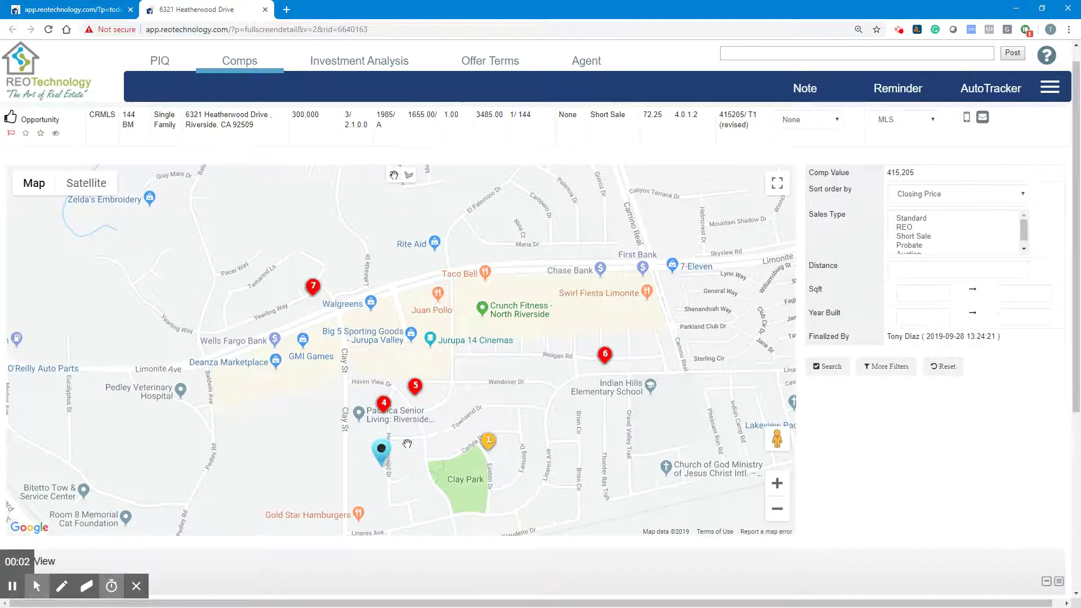
left_click(136, 585)
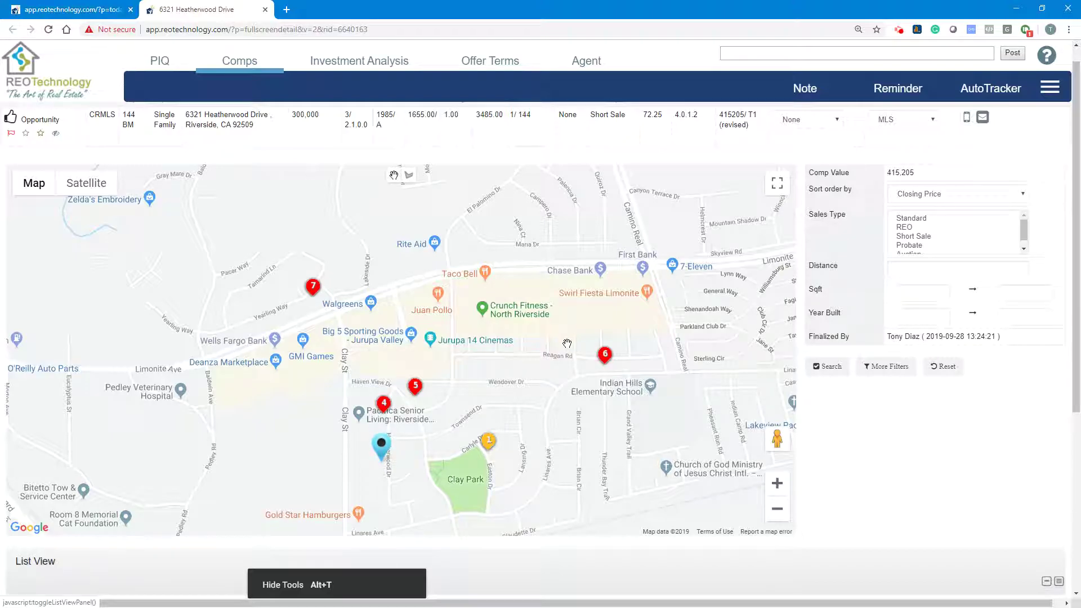
scroll(821, 398, "down", 5)
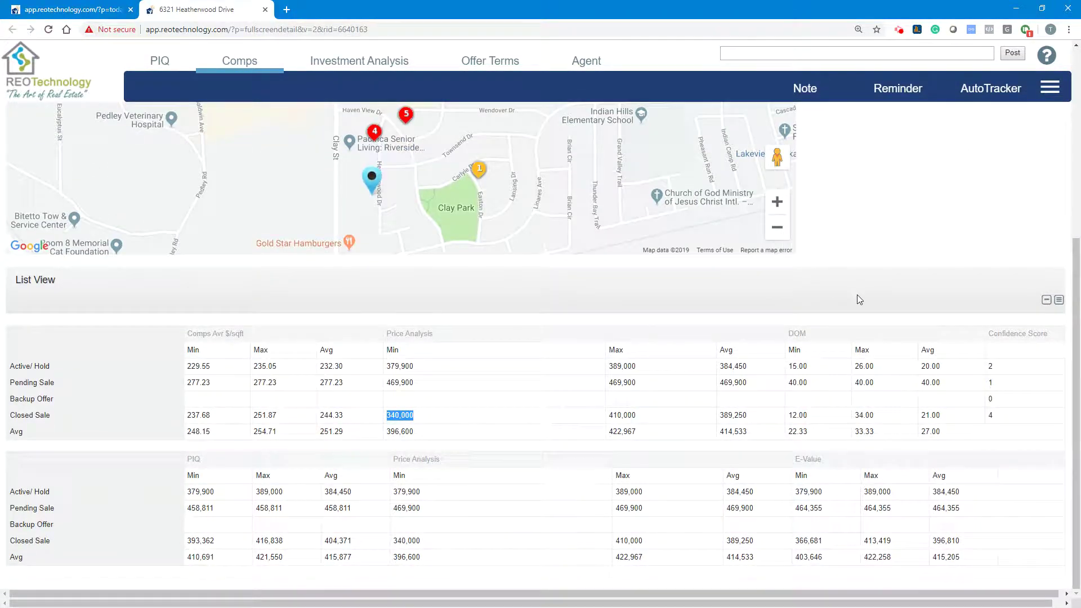
scroll(857, 297, "up", 3)
scroll(857, 366, "down", 3)
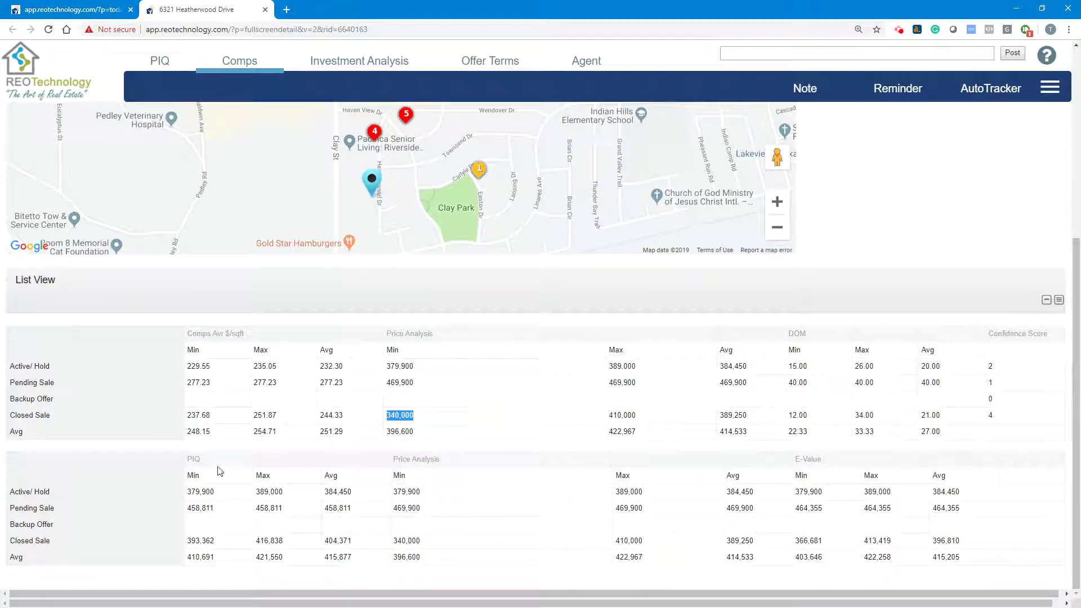
left_click(23, 281)
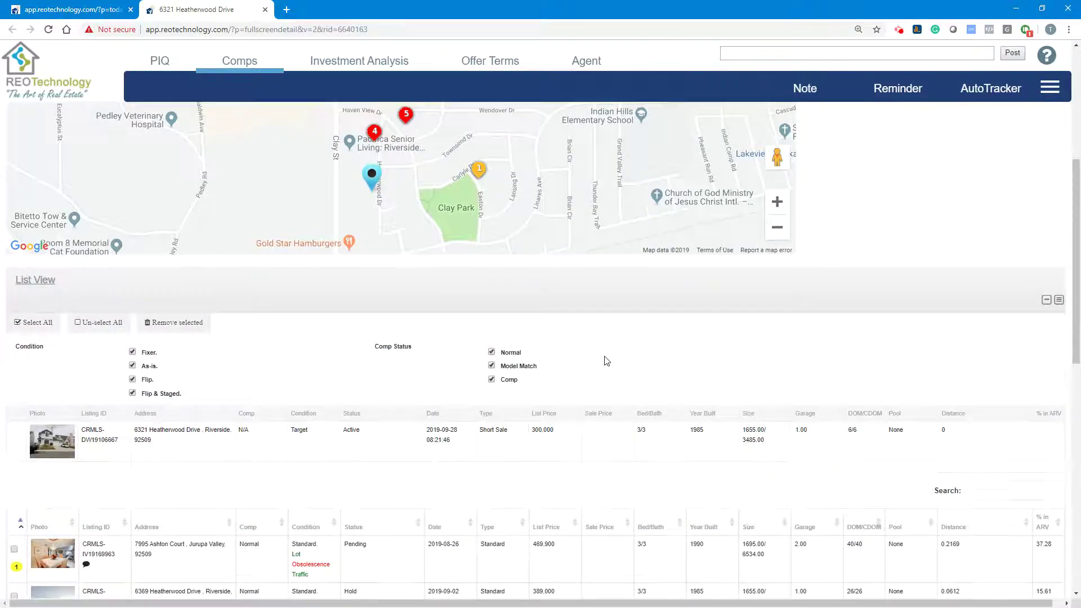
scroll(605, 366, "down", 5)
scroll(603, 369, "down", 5)
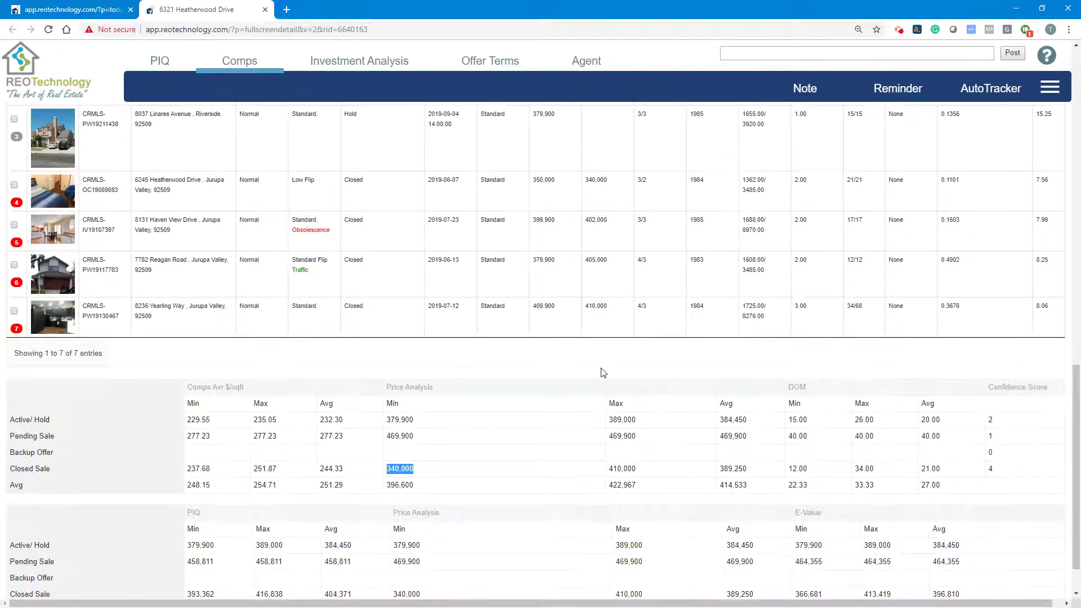
scroll(602, 373, "up", 4)
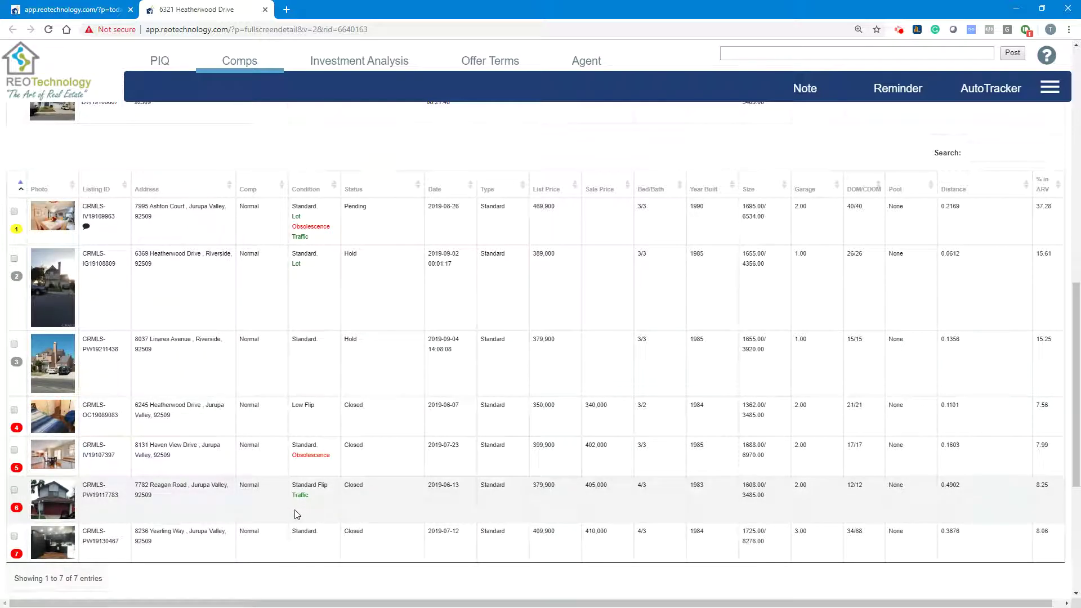
scroll(296, 514, "up", 3)
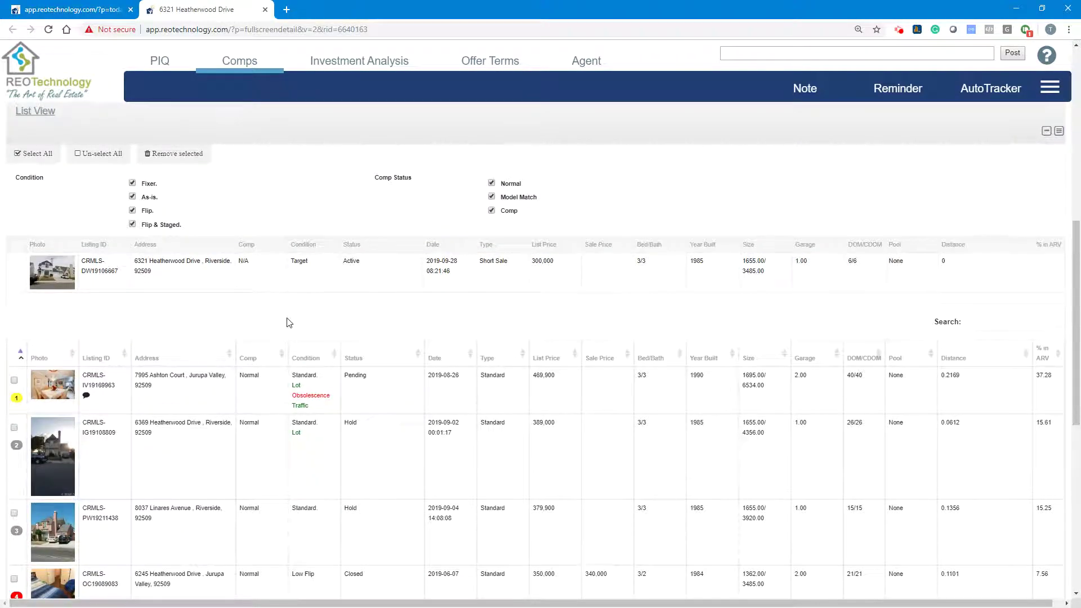
scroll(304, 345, "up", 2)
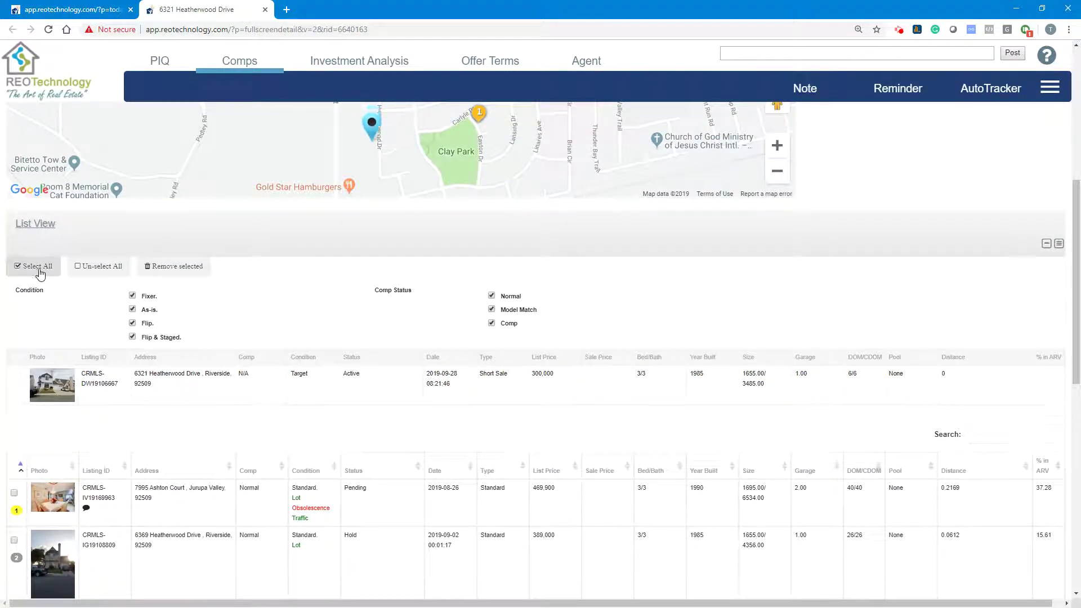
scroll(197, 419, "down", 4)
scroll(186, 549, "down", 3)
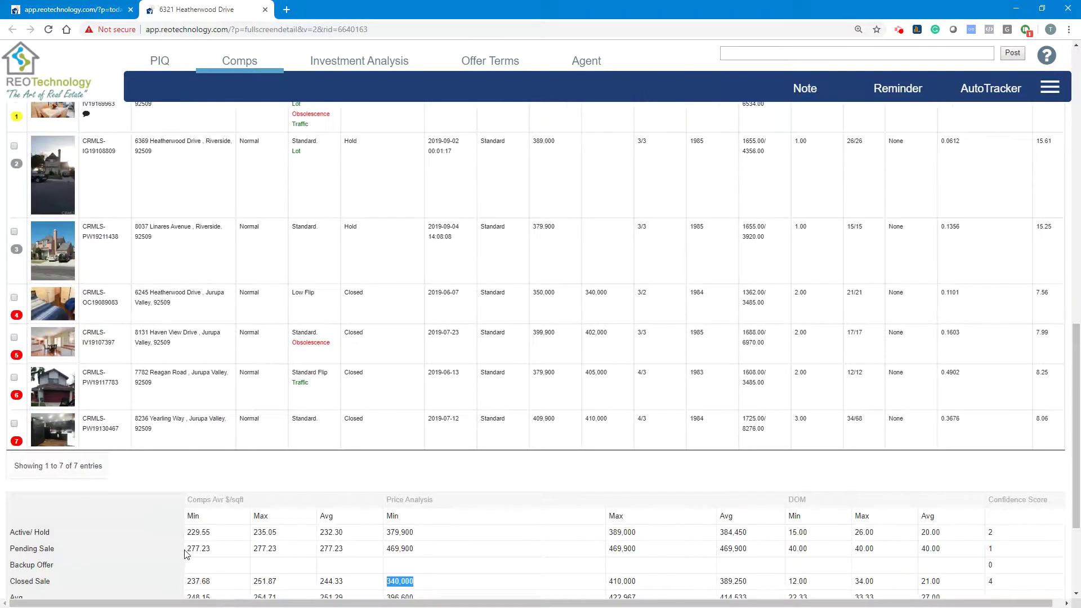
scroll(463, 422, "up", 6)
left_click(35, 210)
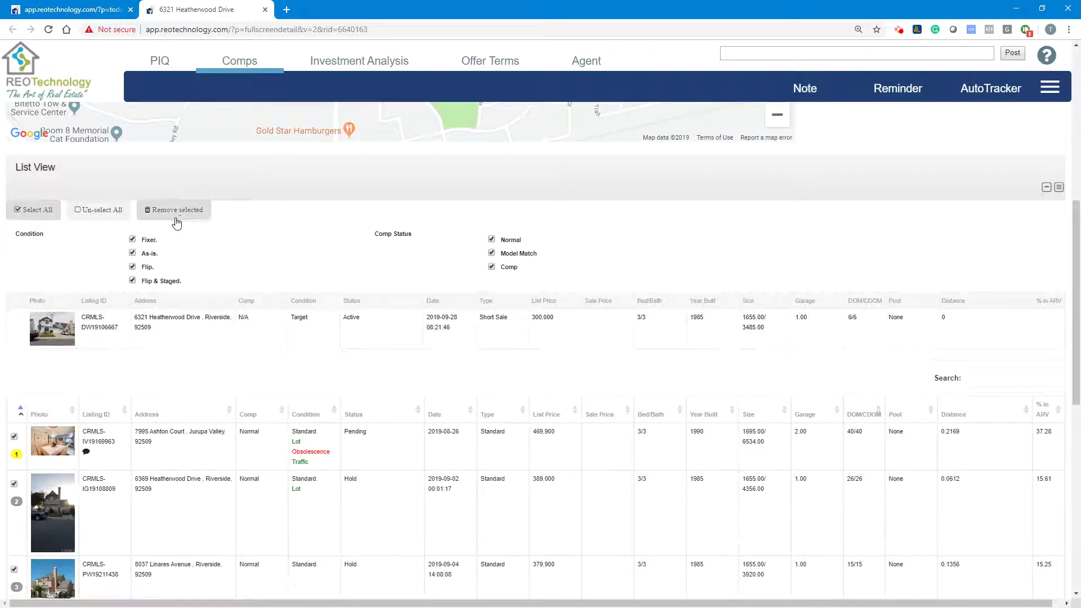
left_click(93, 211)
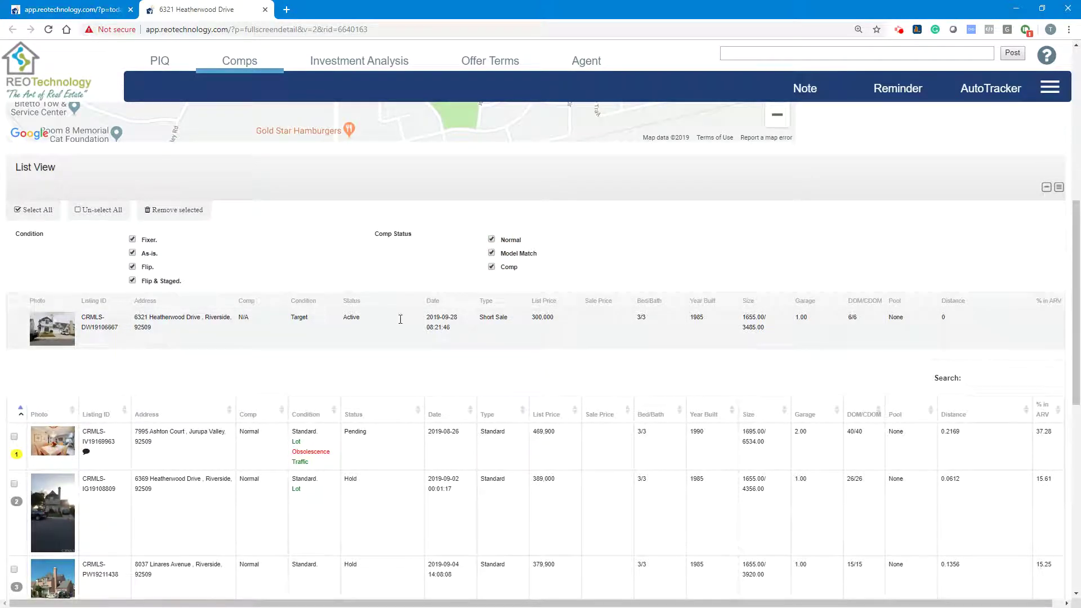
left_click(47, 327)
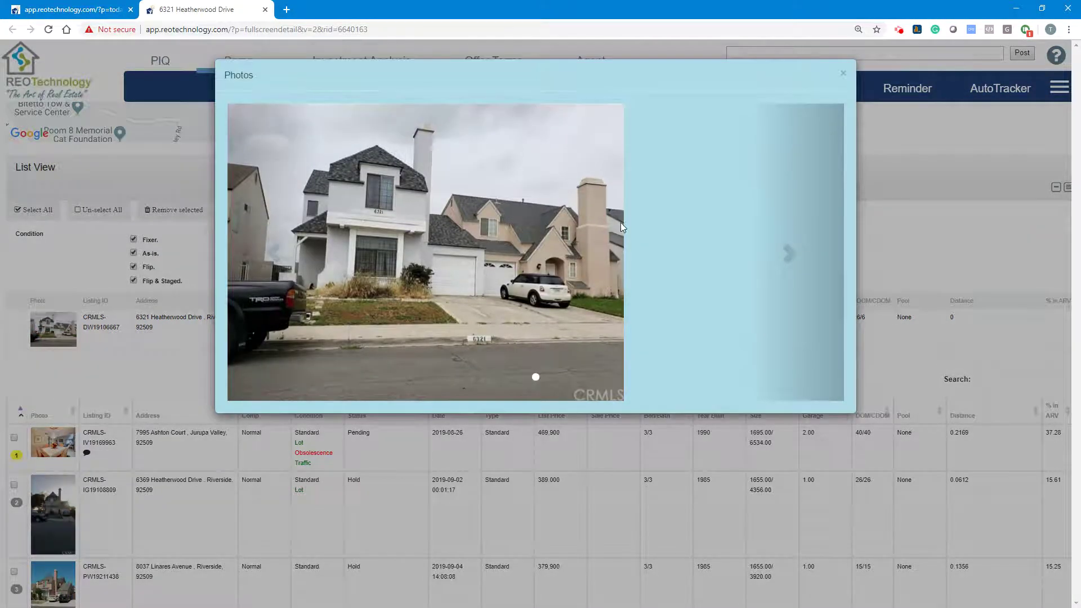
left_click(845, 78)
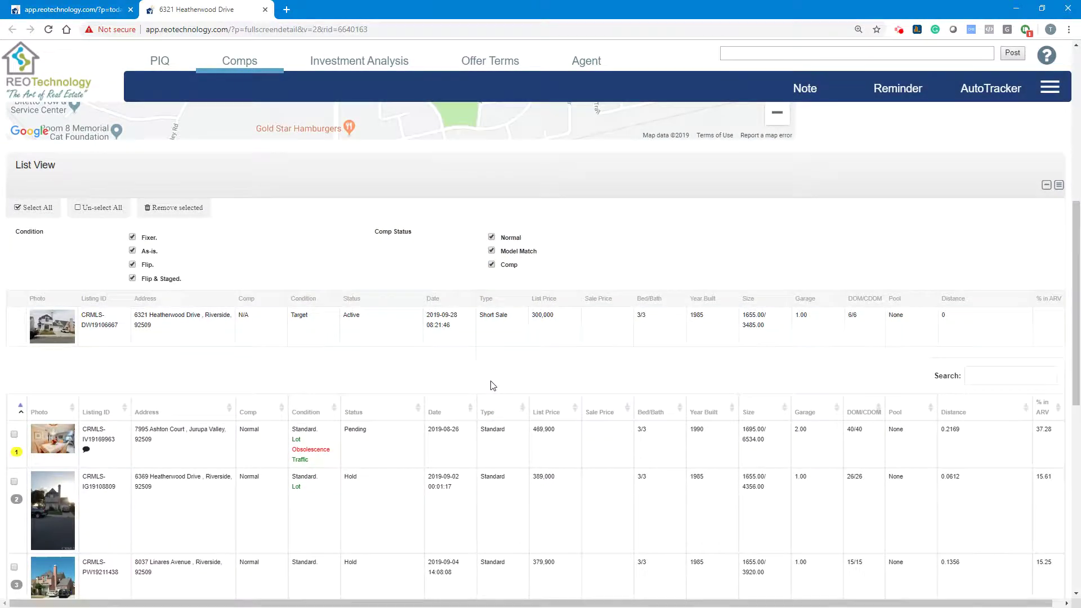
scroll(492, 381, "down", 4)
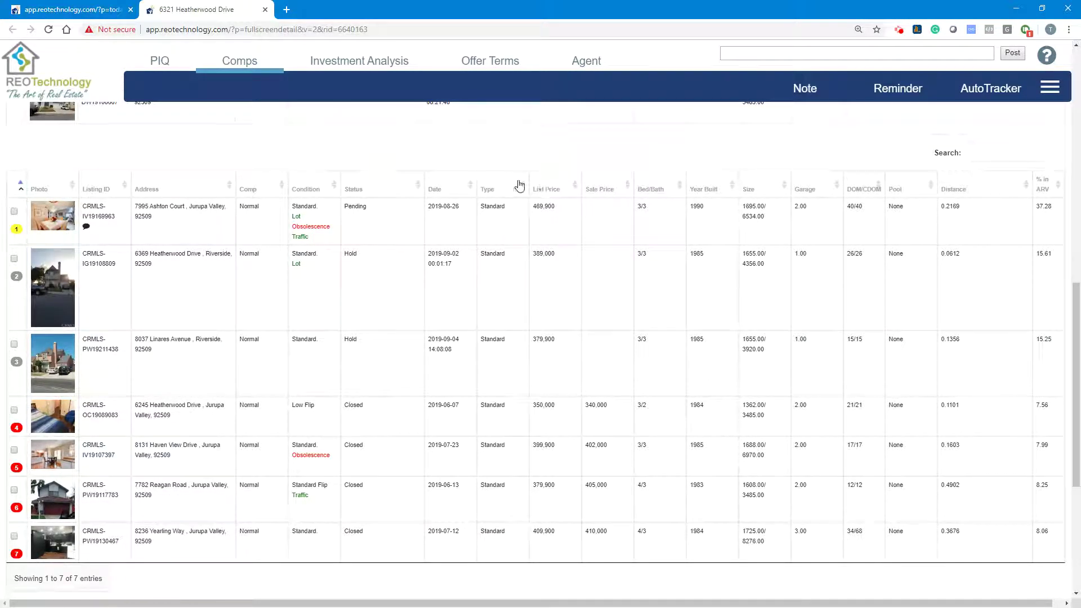
Try sorting by list price, sale price and listing ID, then sort comps by date, oldest first
left_click(554, 190)
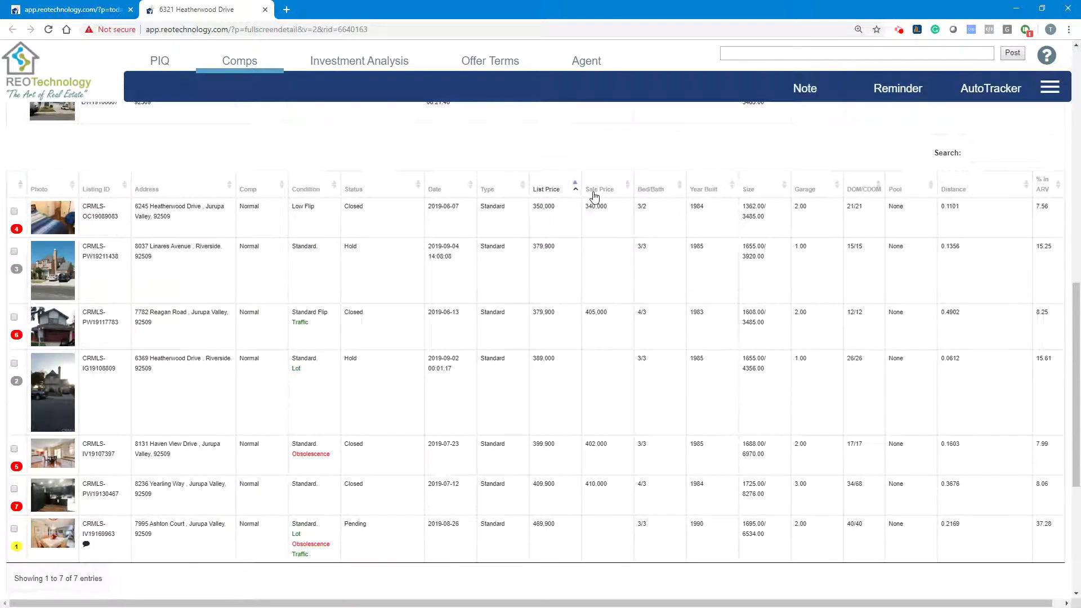
left_click(598, 191)
left_click(100, 191)
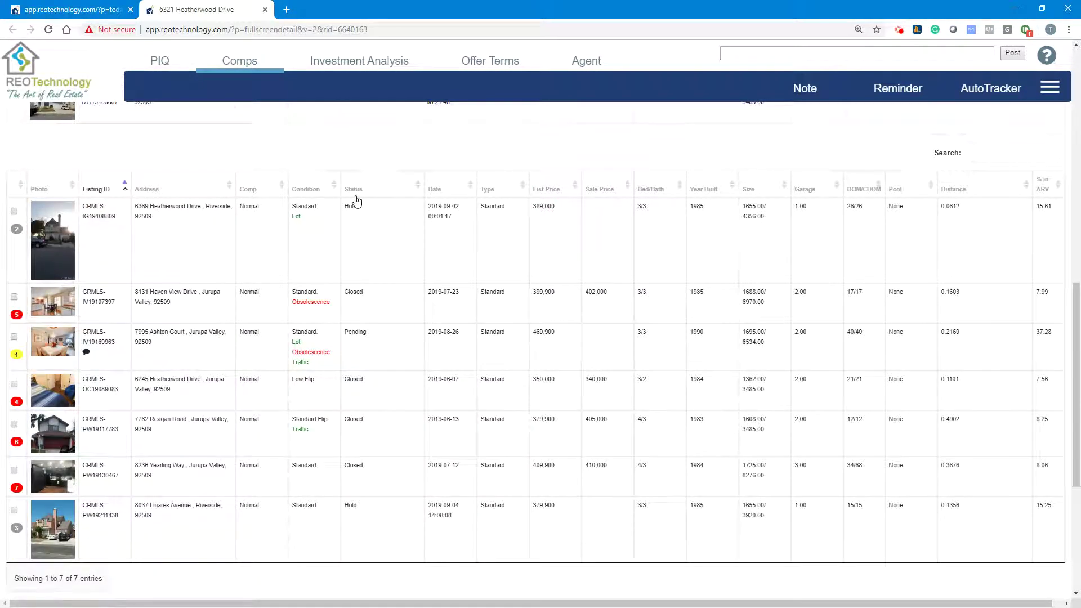
left_click(434, 189)
scroll(467, 394, "up", 5)
scroll(475, 454, "down", 5)
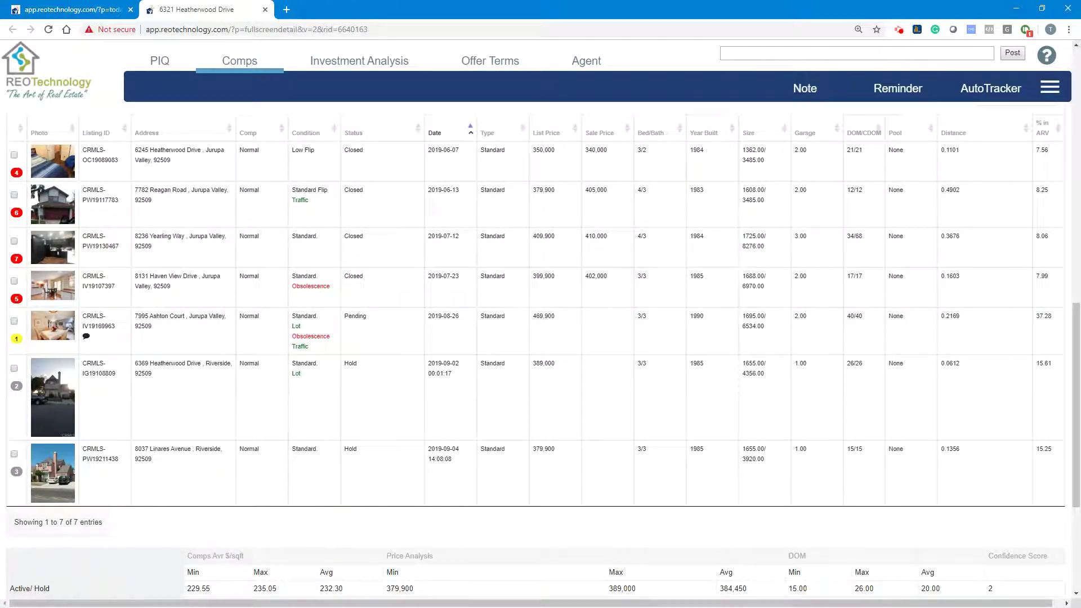
scroll(57, 331, "up", 3)
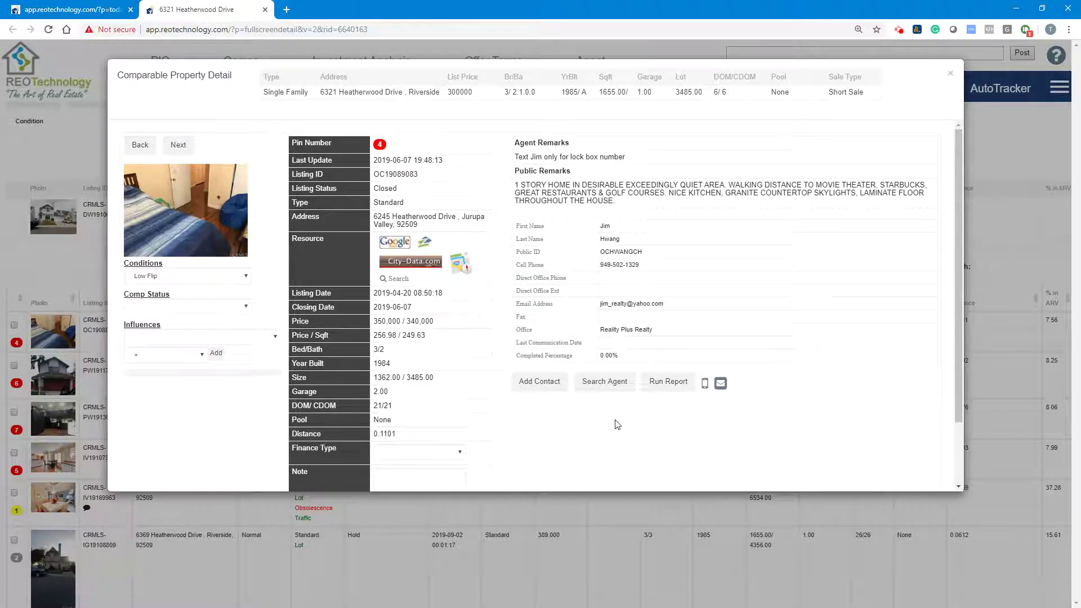
left_click(720, 385)
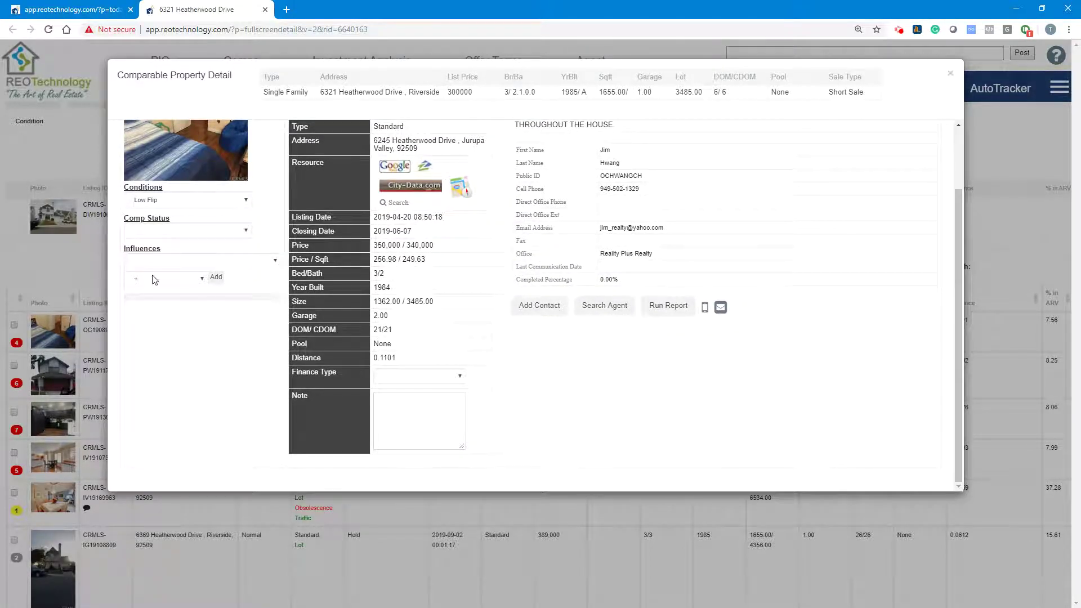
scroll(167, 292, "up", 2)
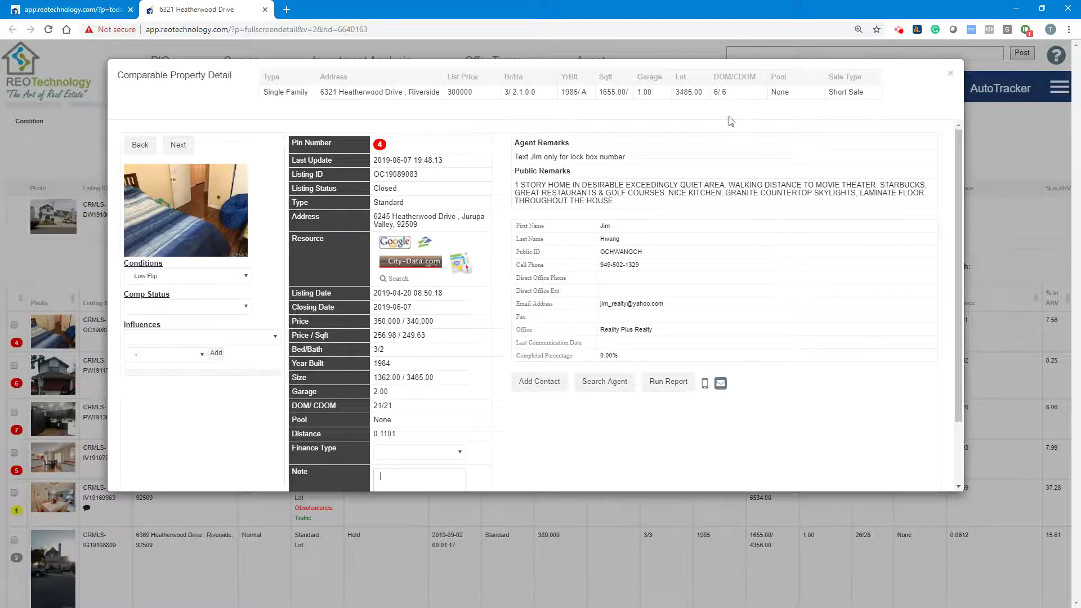
left_click(949, 77)
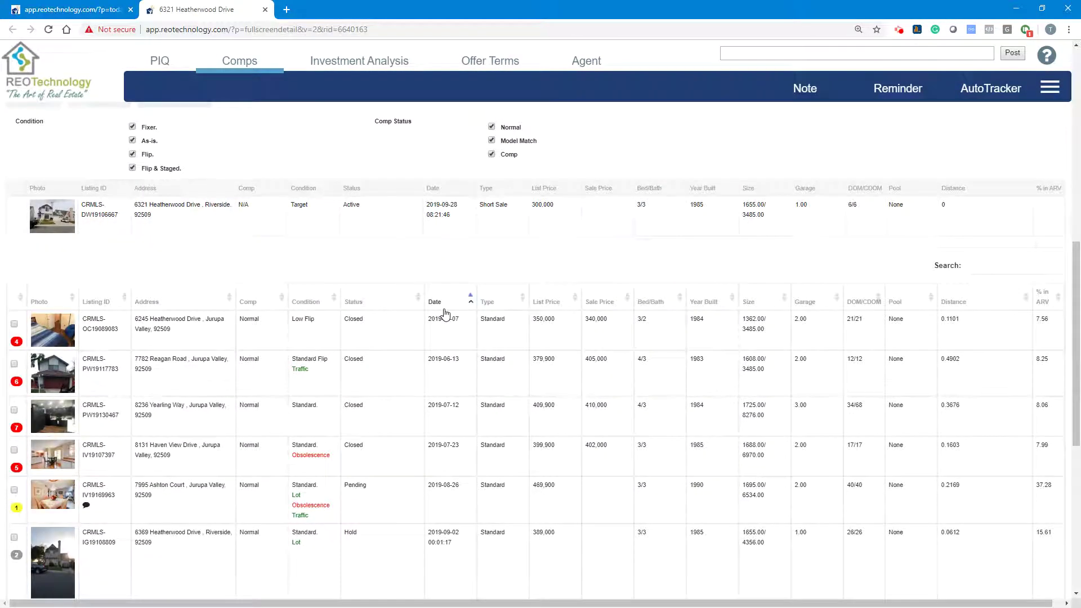
Sort the comps list by list price ascending, so comp 4 at 350,000 comes first
scroll(445, 315, "down", 3)
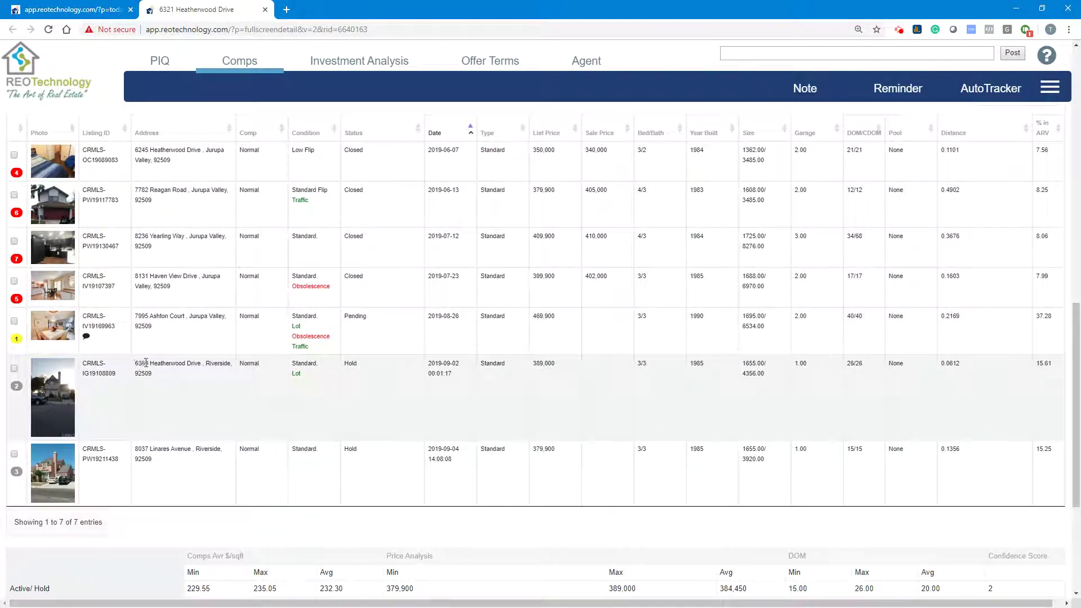
scroll(497, 457, "up", 4)
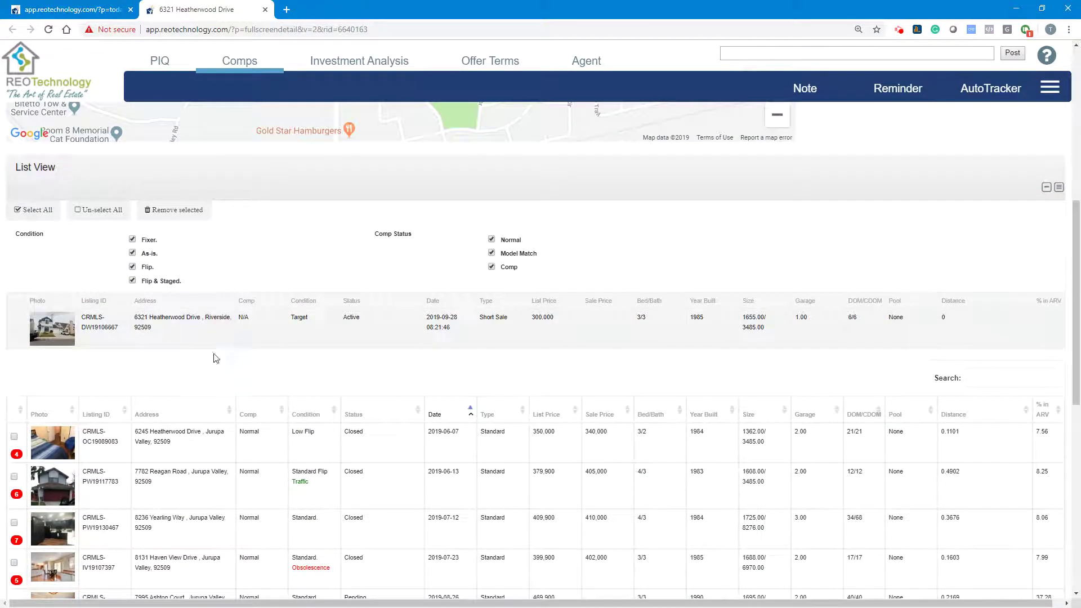
scroll(251, 377, "down", 5)
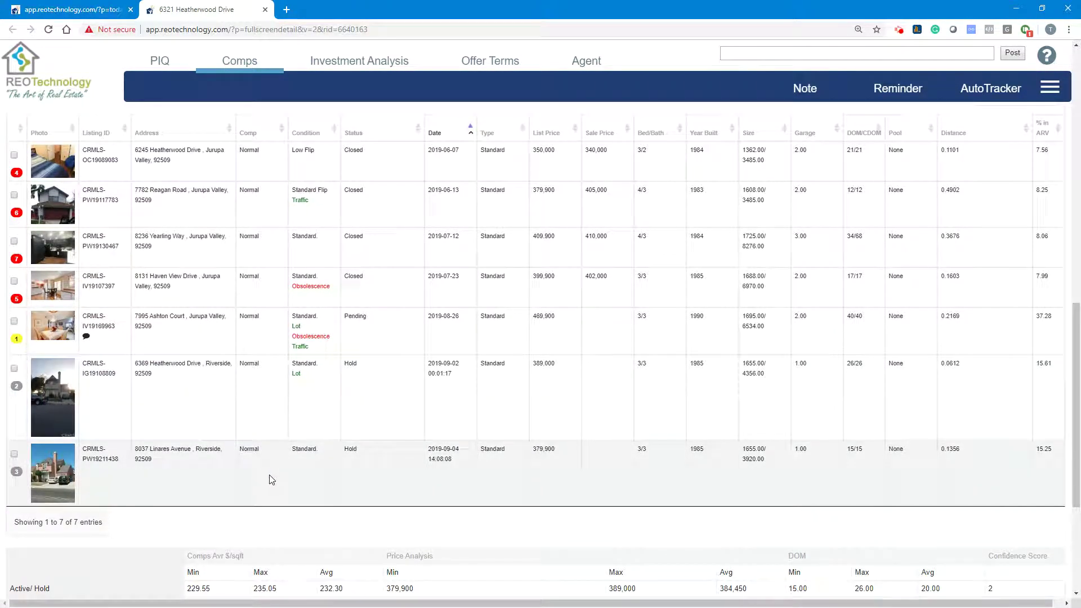
scroll(468, 471, "up", 1)
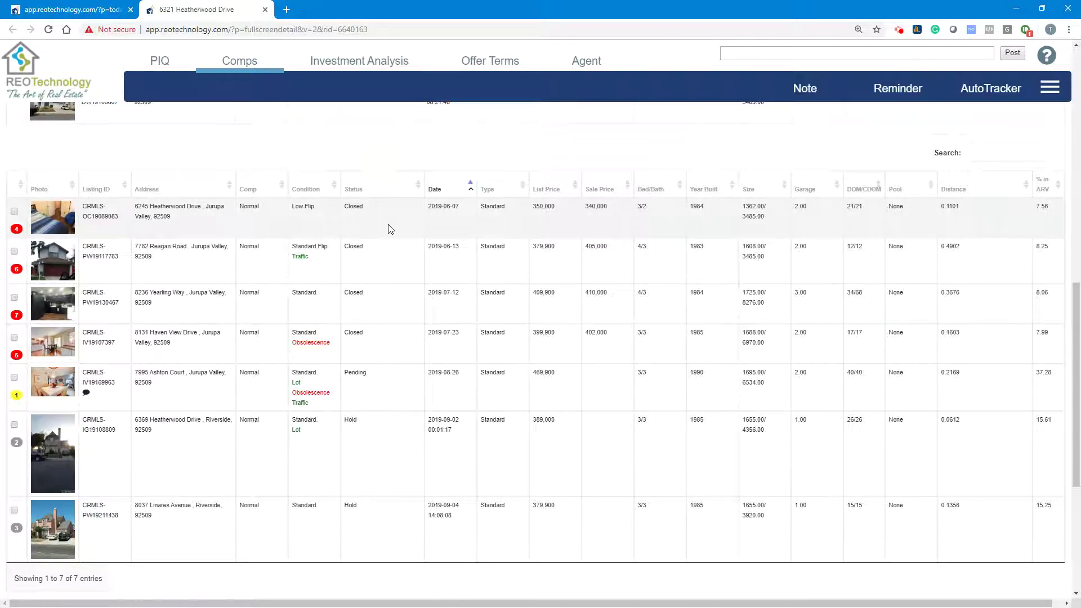
scroll(379, 371, "down", 4)
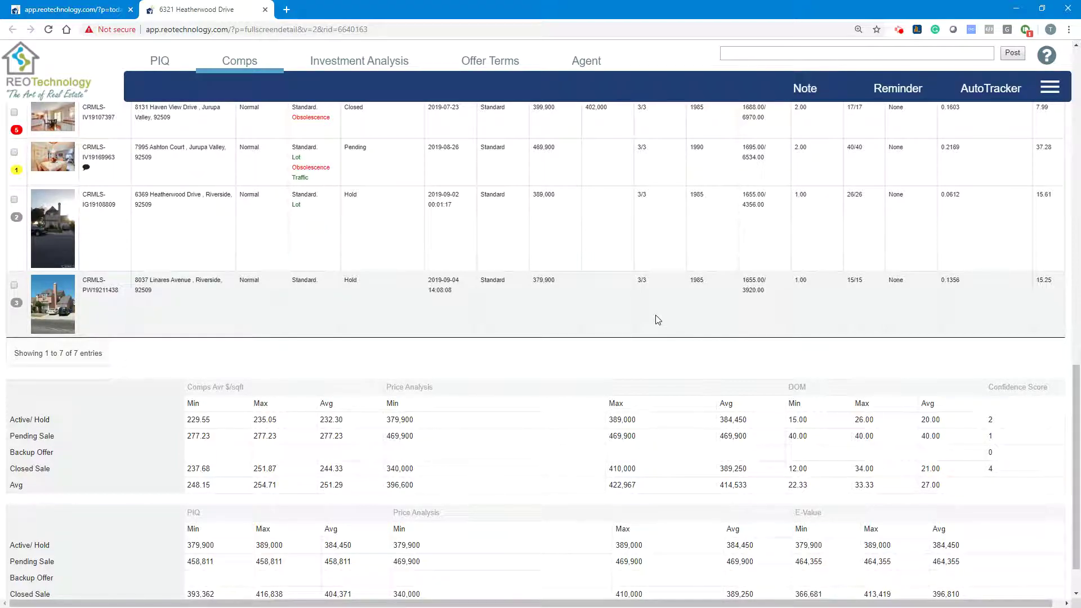
scroll(656, 319, "down", 1)
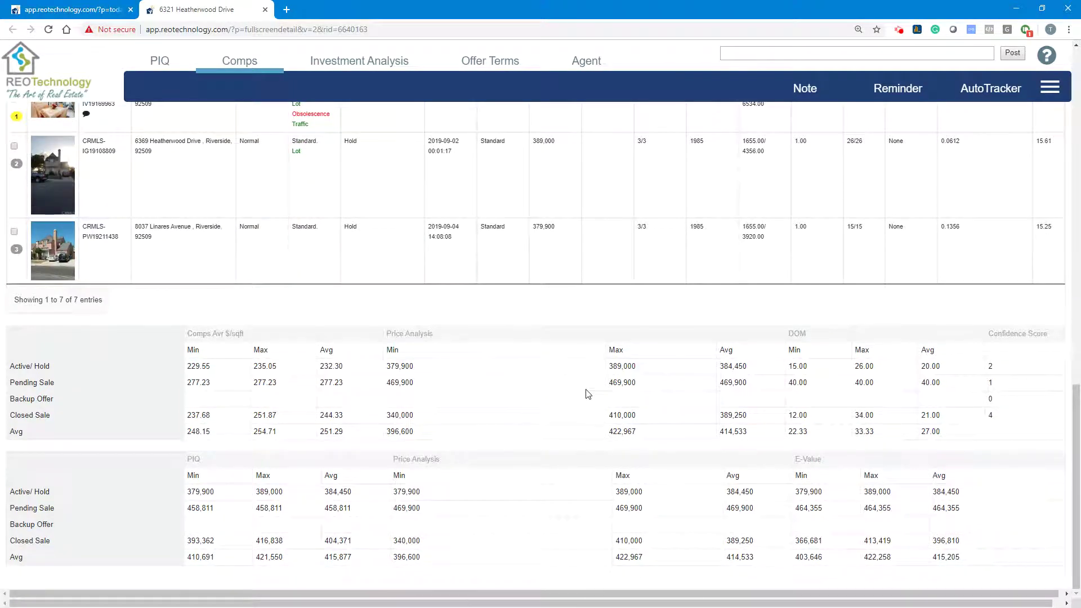
scroll(585, 394, "up", 3)
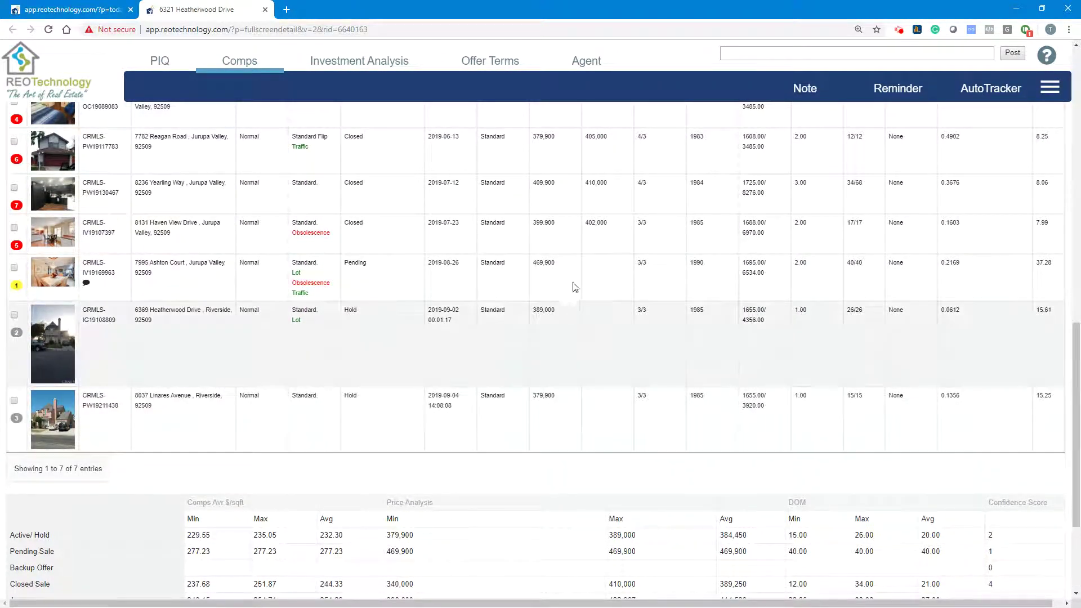
scroll(543, 285, "up", 2)
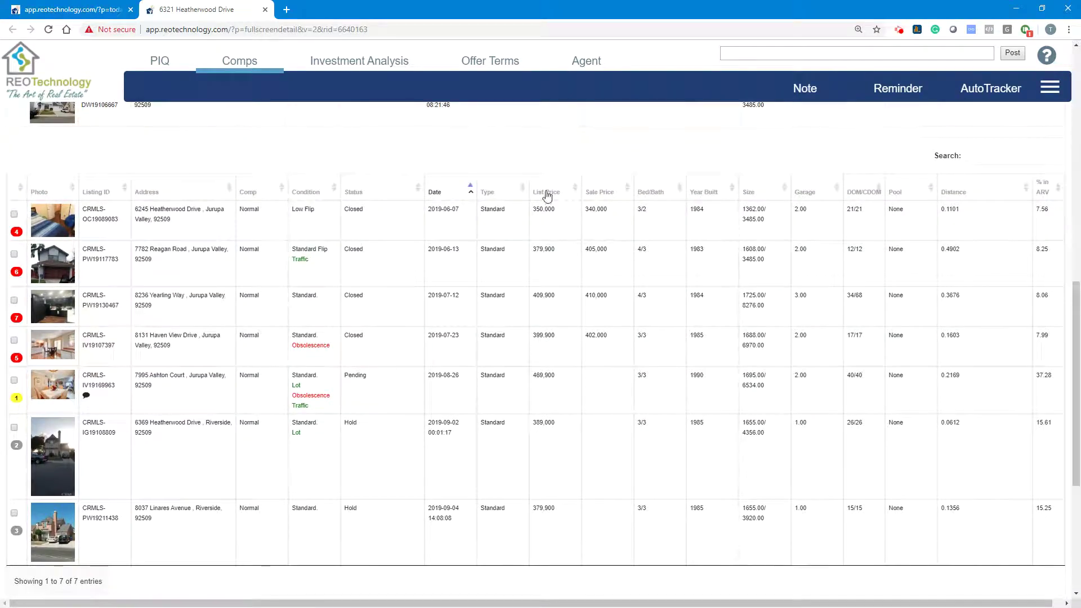
left_click(546, 193)
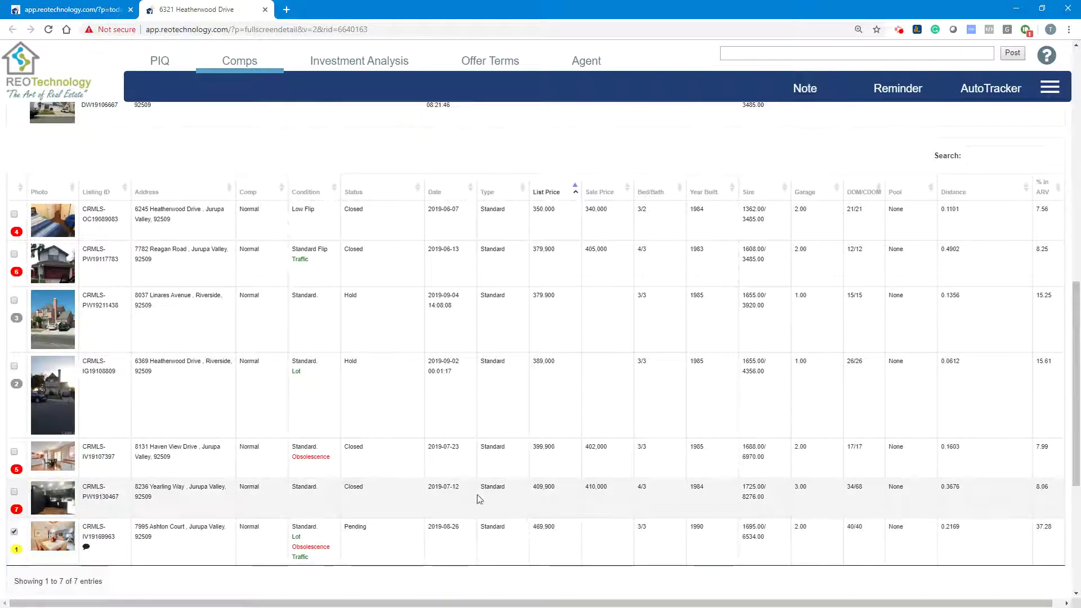
scroll(331, 328, "up", 3)
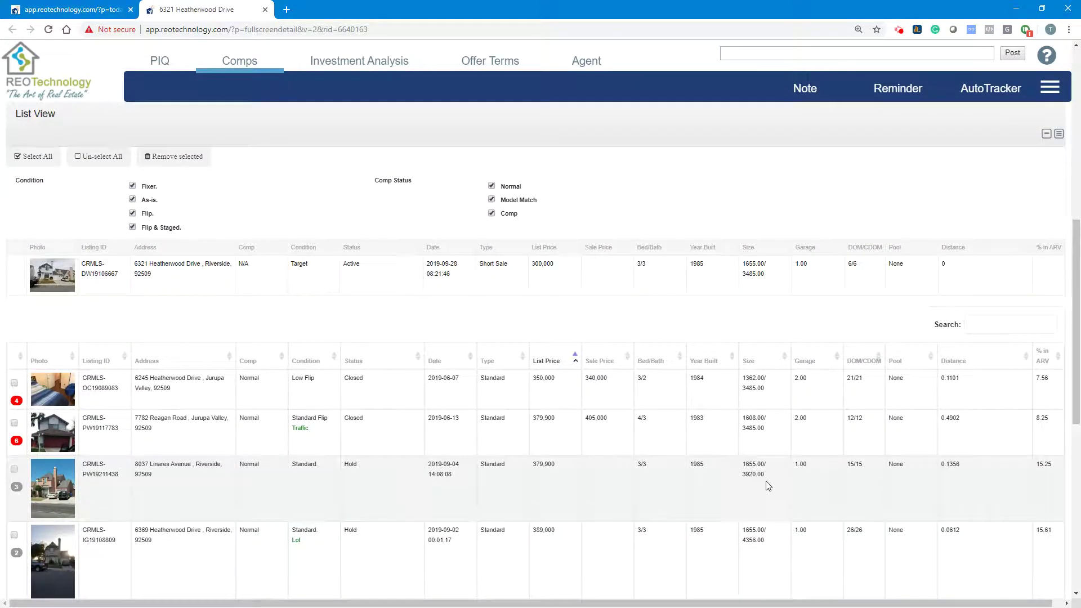
scroll(769, 491, "down", 5)
scroll(769, 491, "down", 3)
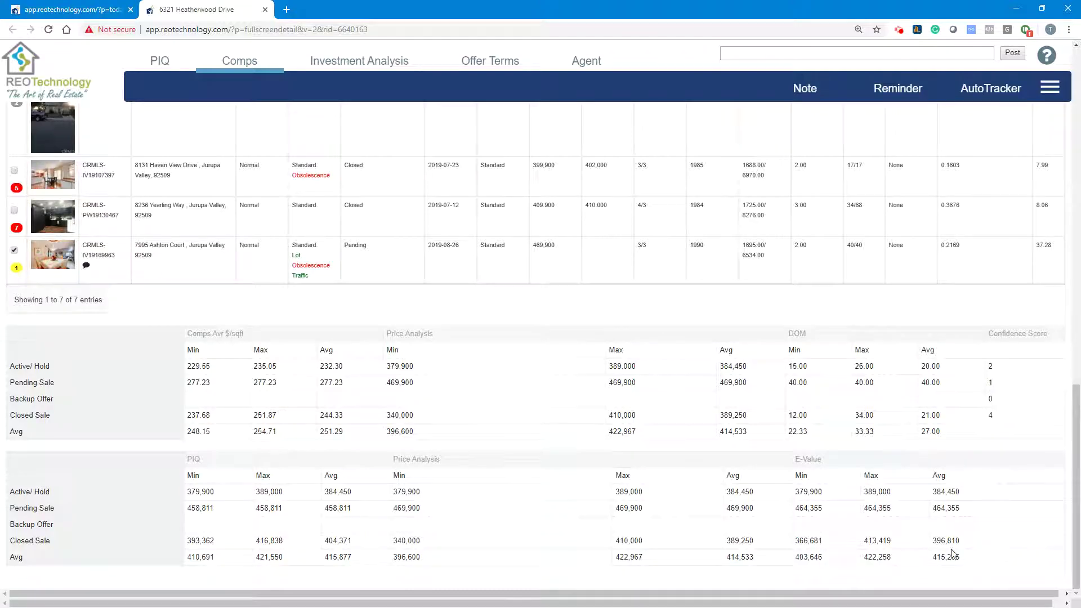
scroll(388, 392, "up", 9)
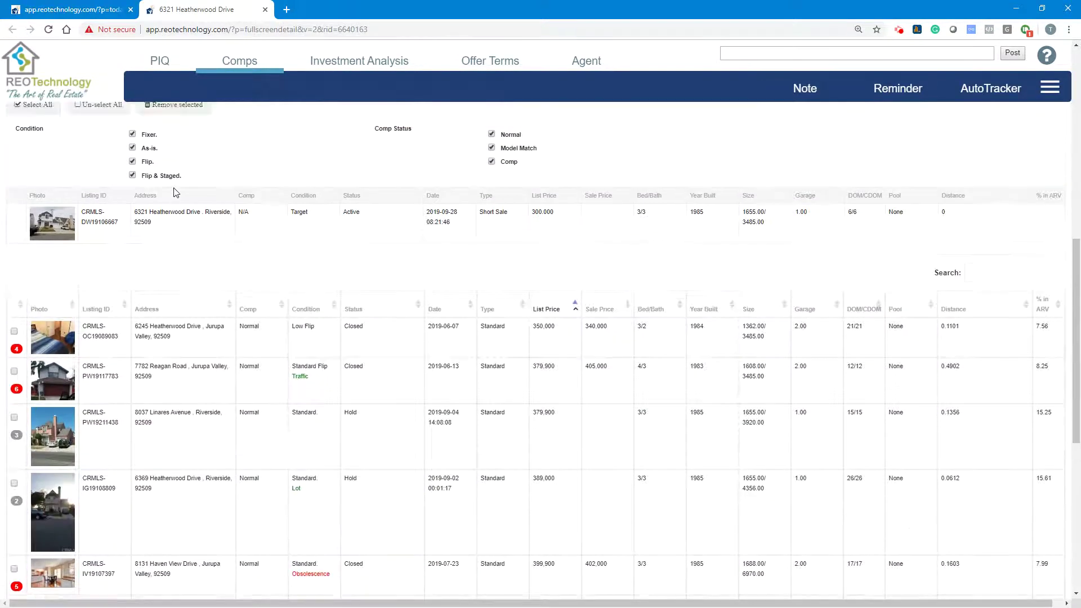
left_click(159, 271)
Verify the summary table shows the new E-Value average and comp value of 390,630
scroll(588, 391, "down", 7)
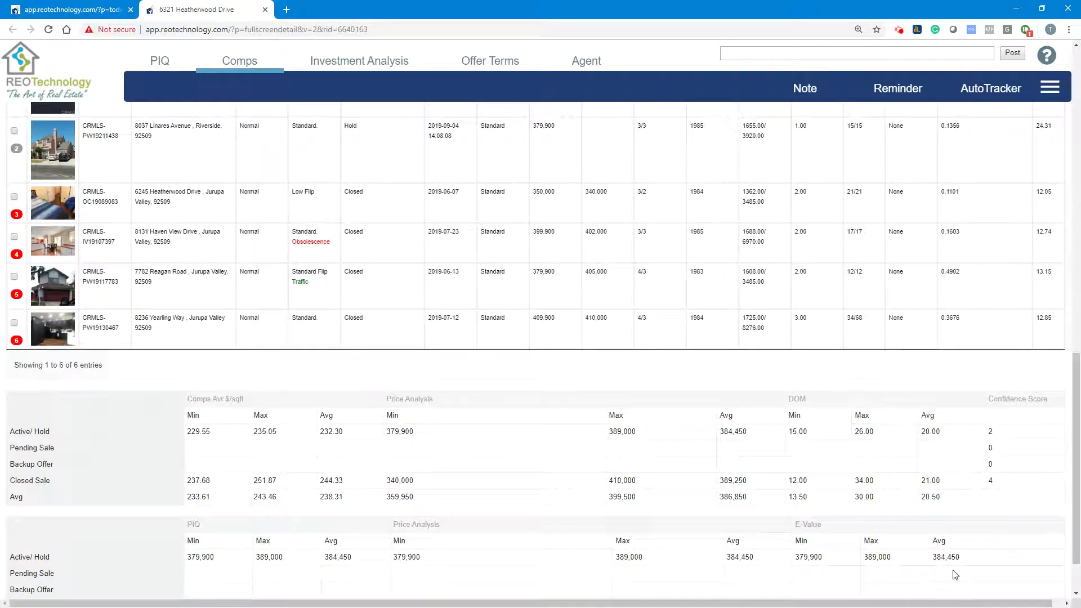
scroll(957, 571, "down", 1)
double_click(945, 558)
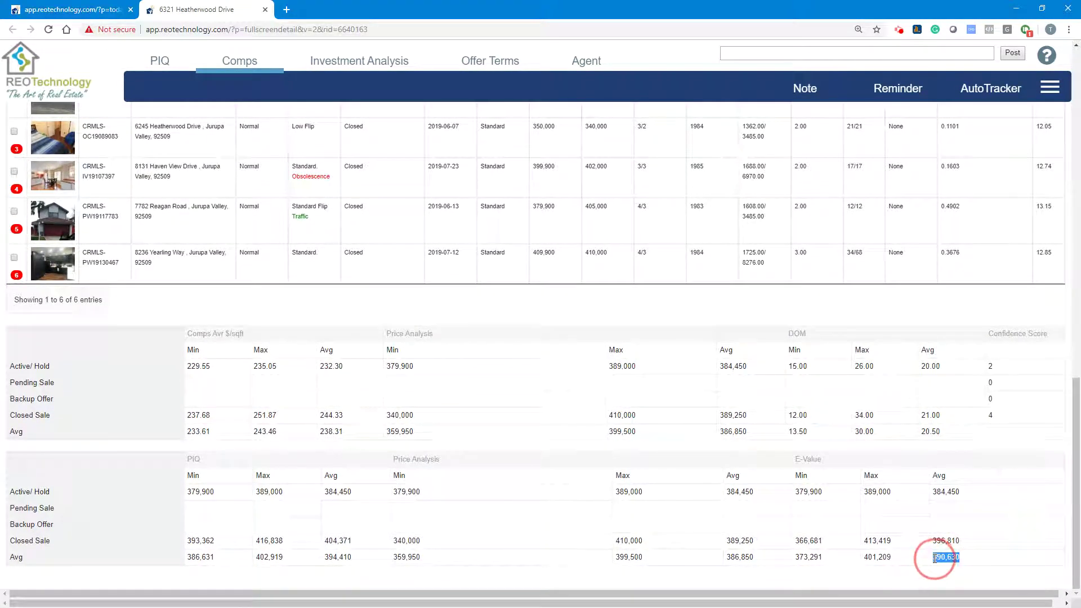
scroll(624, 367, "up", 3)
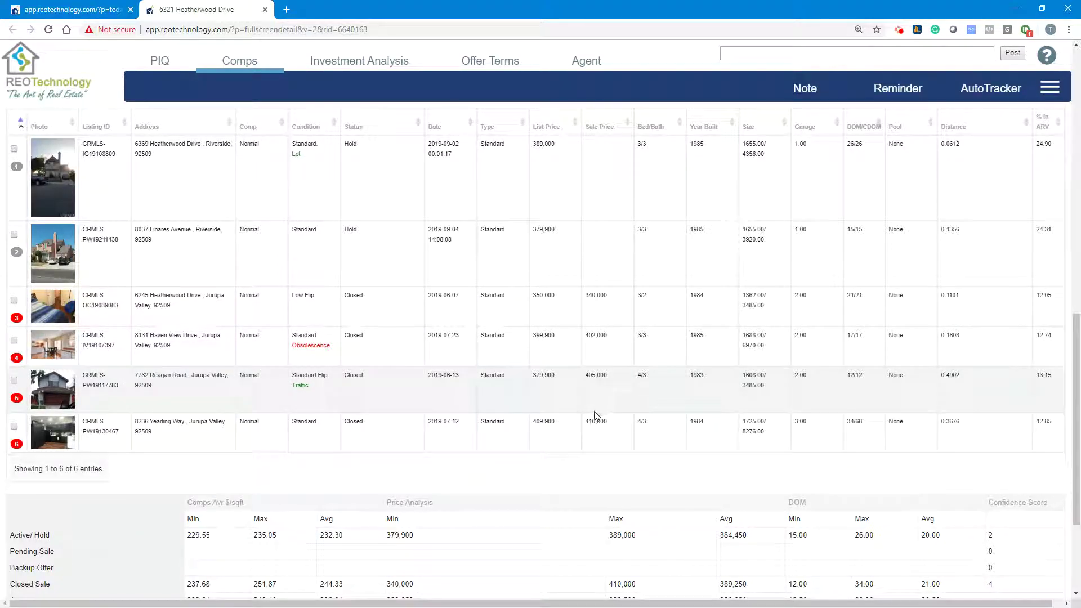
scroll(878, 470, "up", 12)
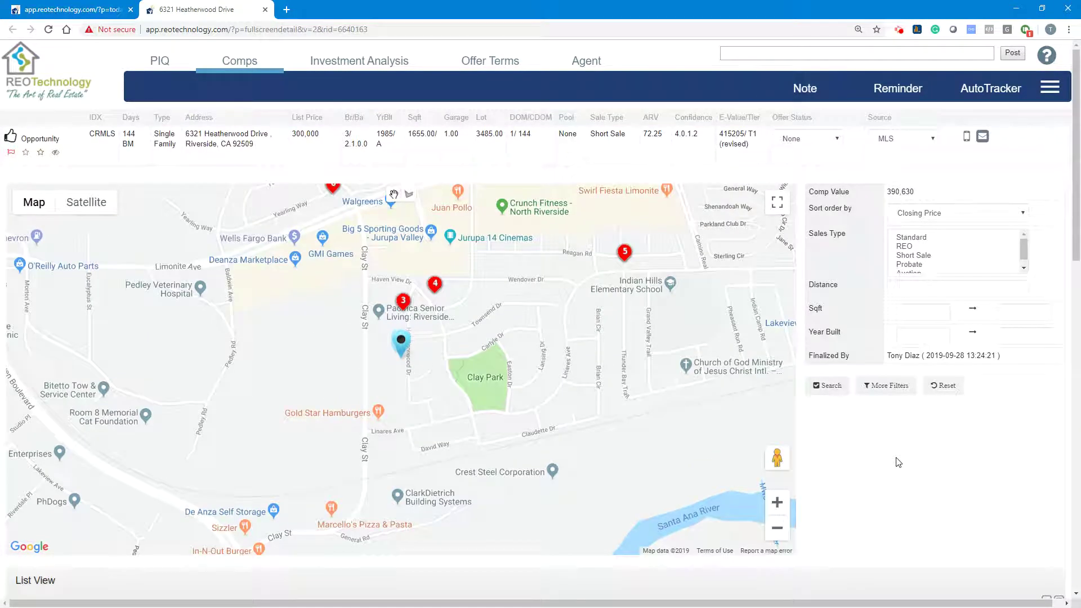
scroll(923, 476, "down", 8)
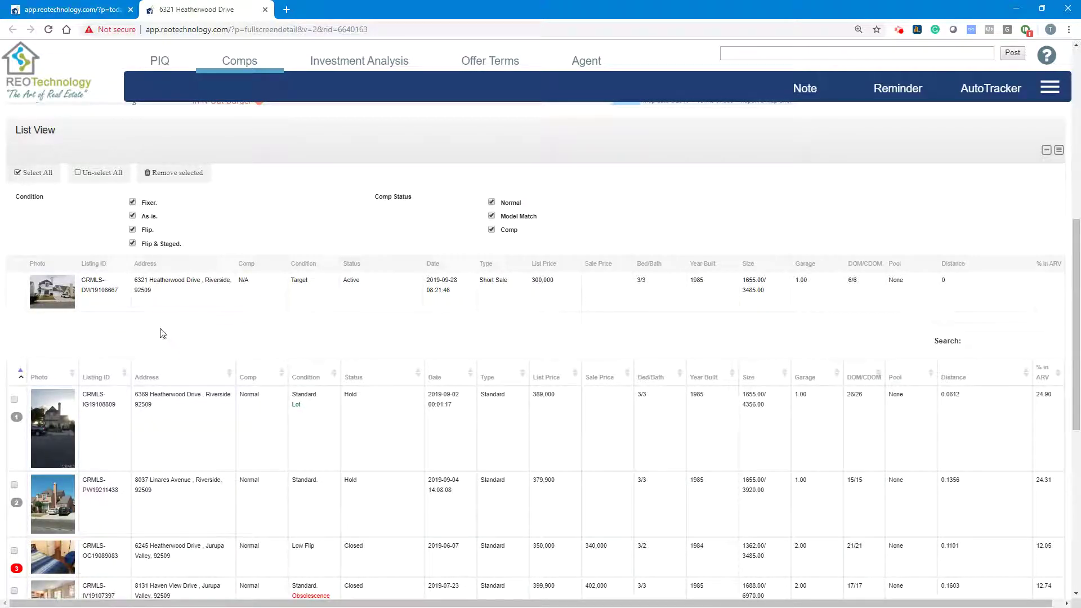
scroll(369, 309, "up", 4)
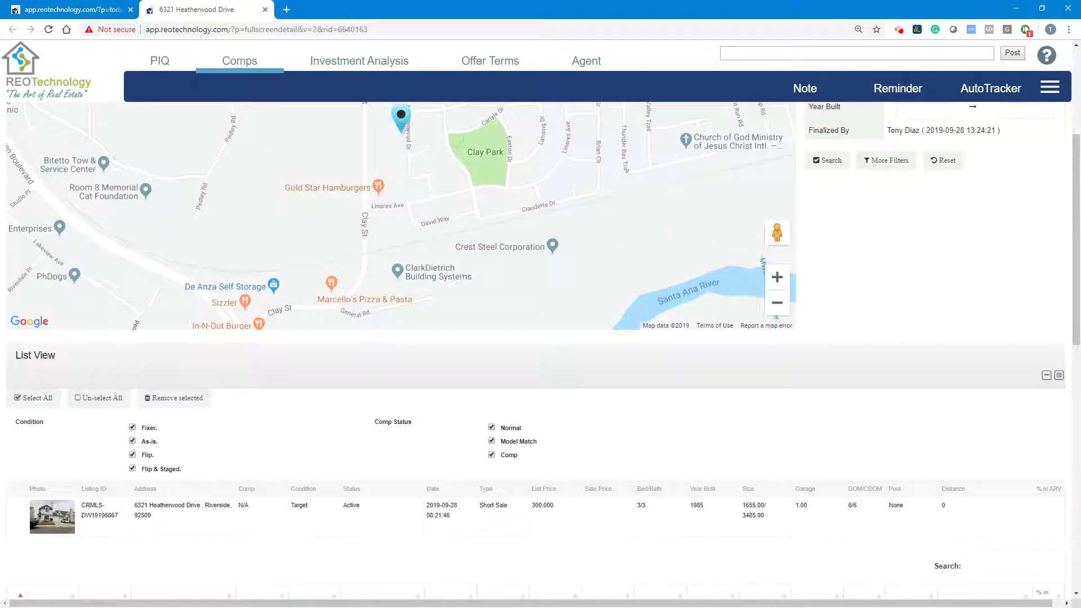